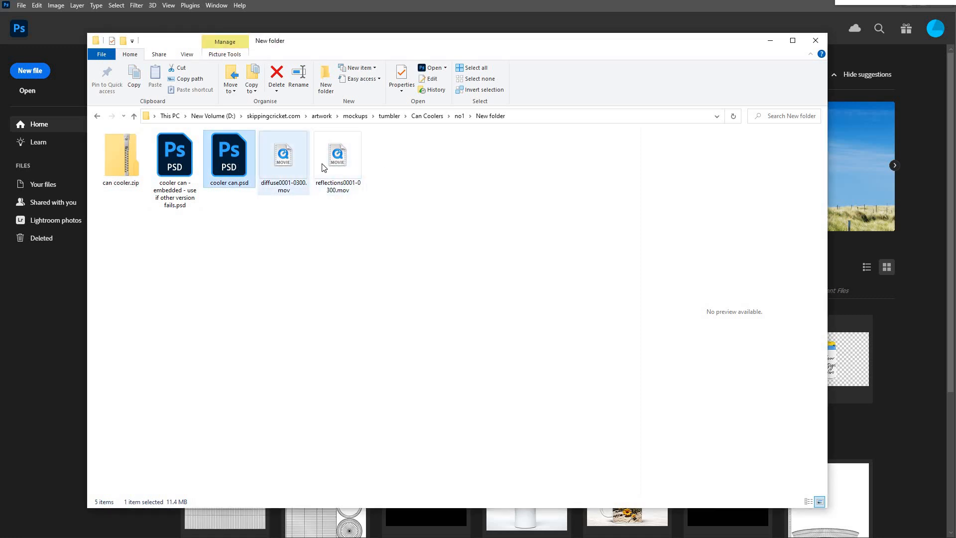
Step: Open cooler can.psd, the STEP 1 design smart object, and the STEP2 smart object nested inside it
double_click(233, 168)
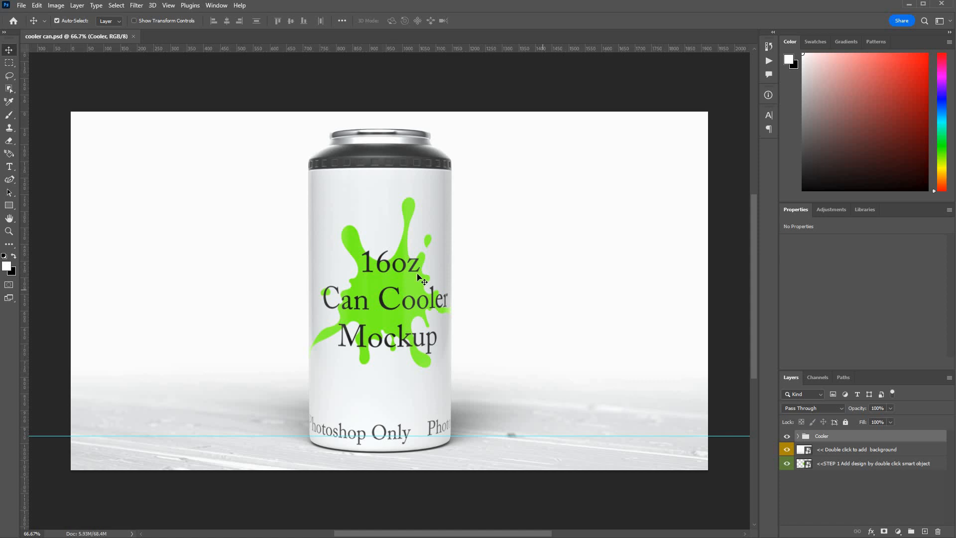
left_click(841, 468)
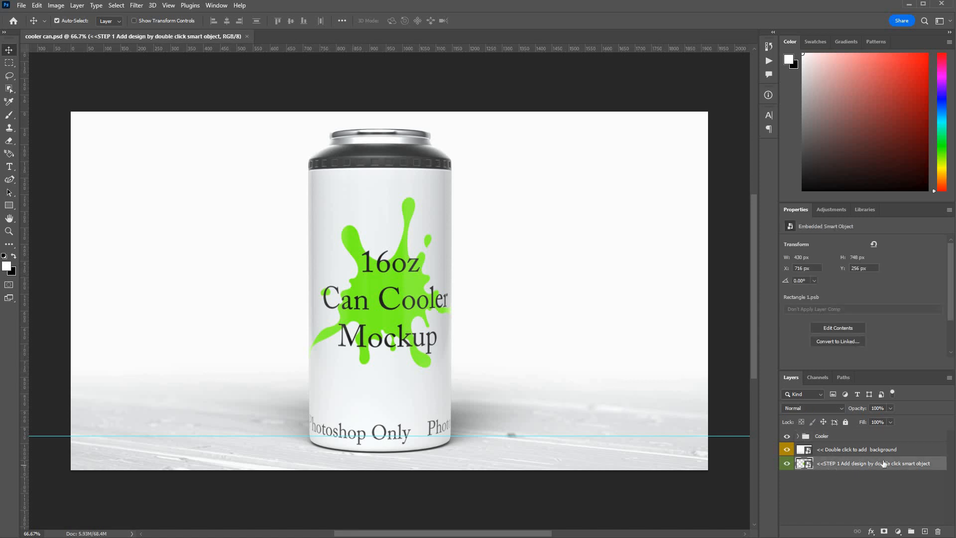
double_click(803, 464)
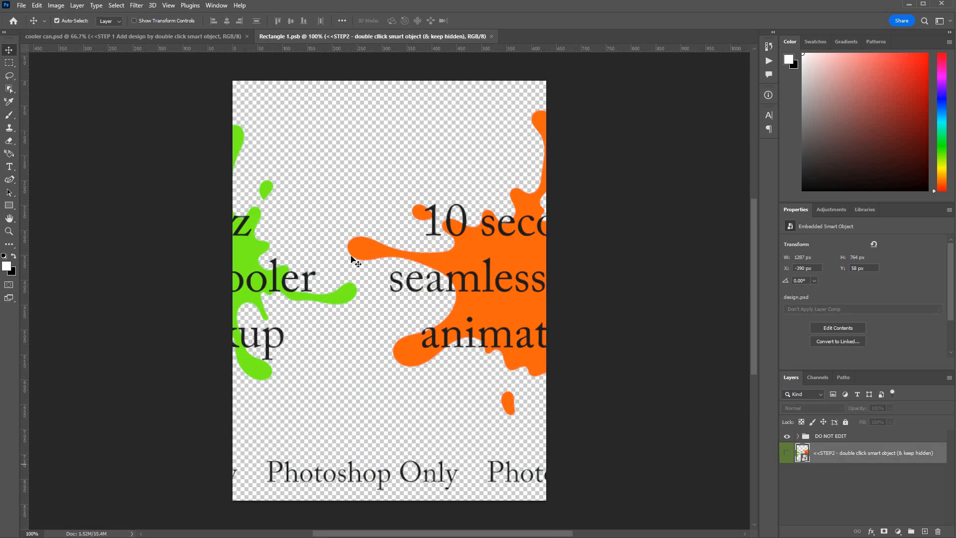
double_click(804, 453)
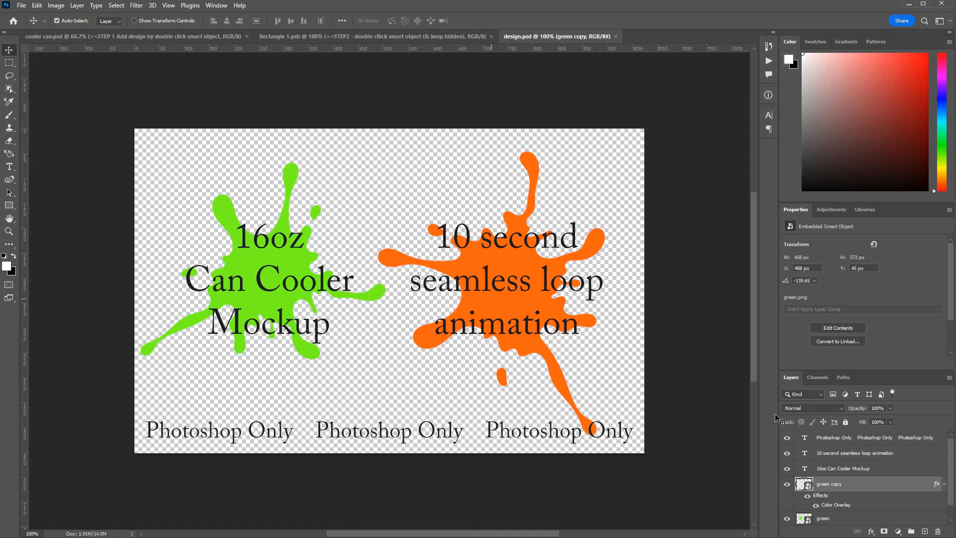
Step: Move the orange splash on the green copy layer slightly upward in design.psd, to a Y position of 35 px
scroll(854, 473, "down", 2)
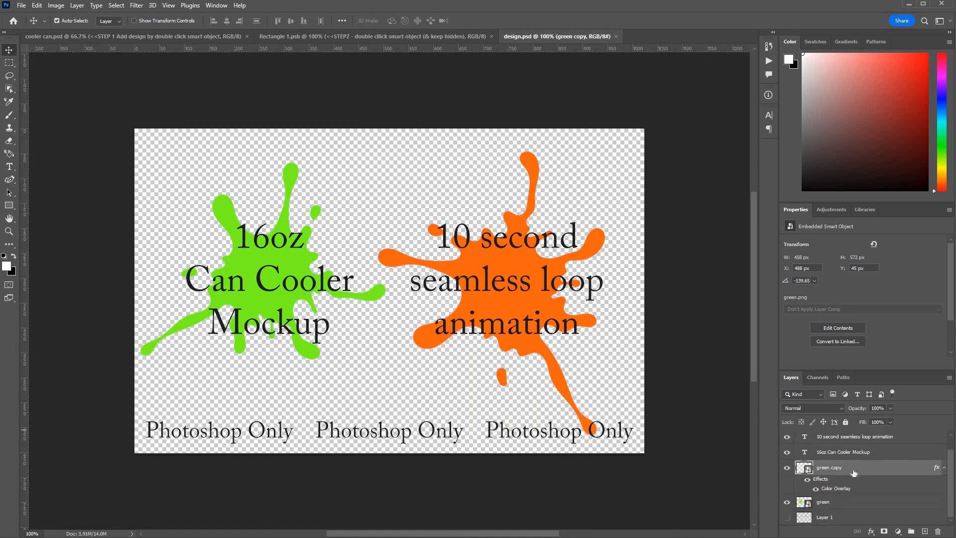
scroll(854, 473, "up", 2)
scroll(854, 472, "down", 1)
scroll(853, 472, "up", 1)
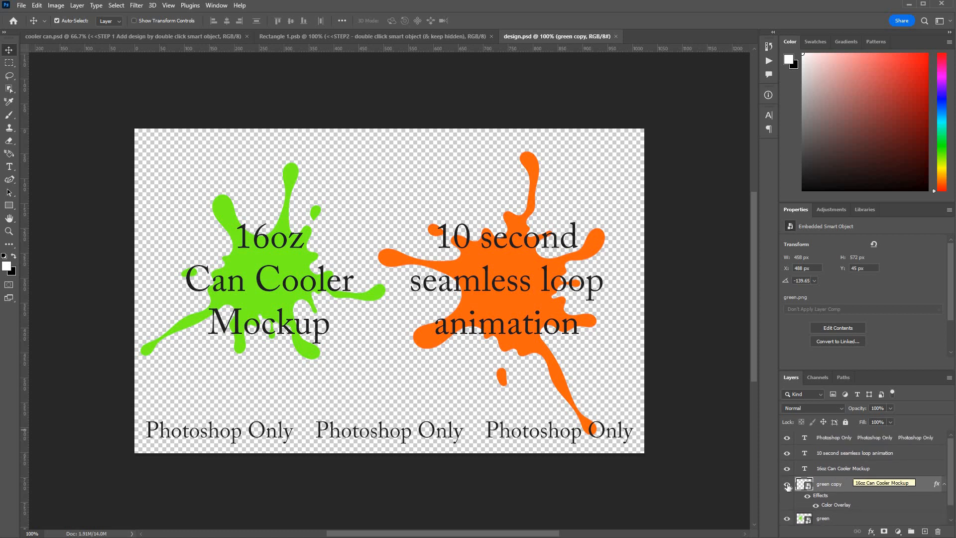
left_click(908, 470)
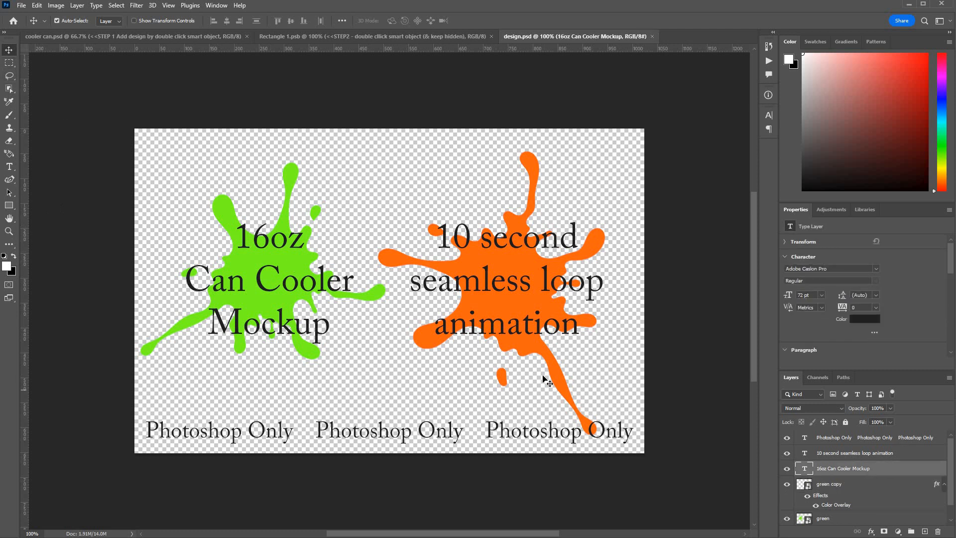
left_click_drag(547, 381, 546, 376)
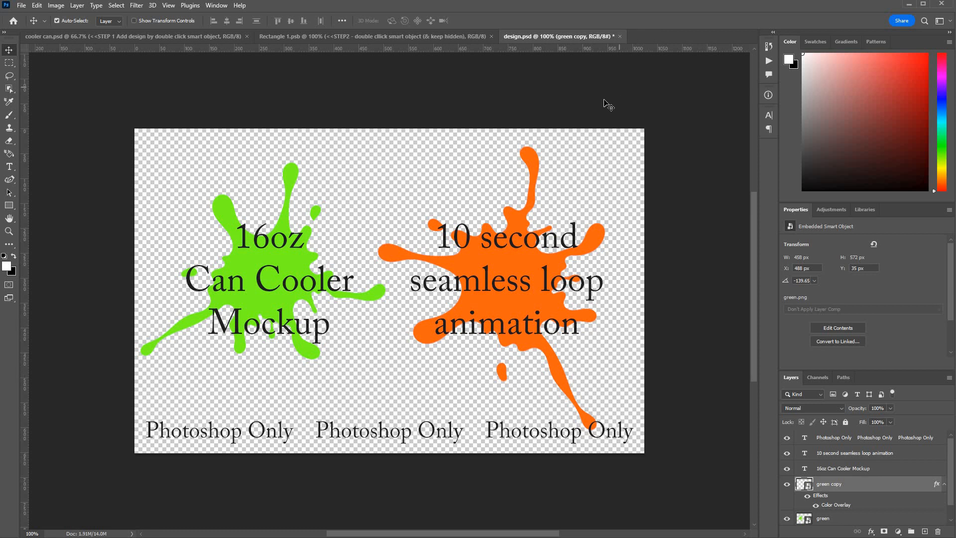
Step: Close design.psd and Rectangle 1.psb, saving the changes in both back to the can mockup
left_click(620, 37)
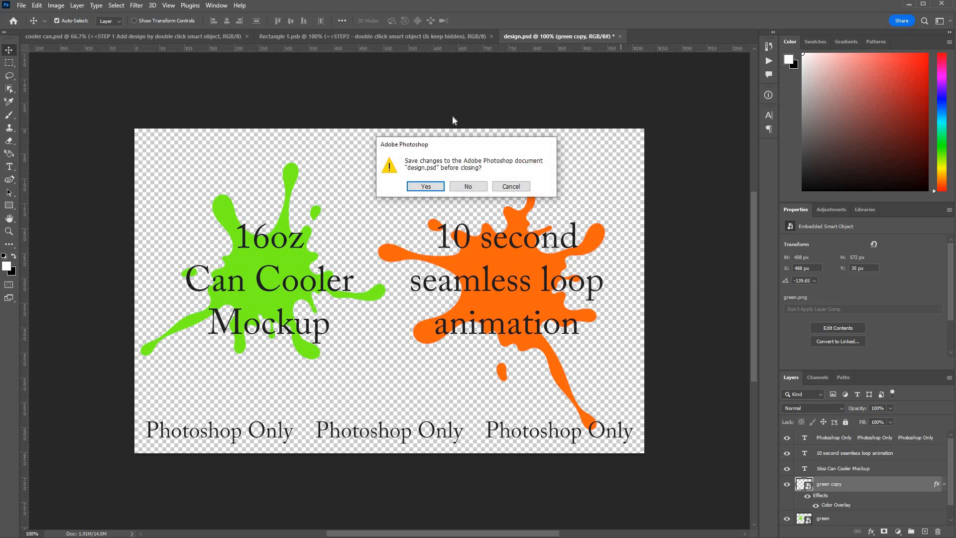
left_click(419, 190)
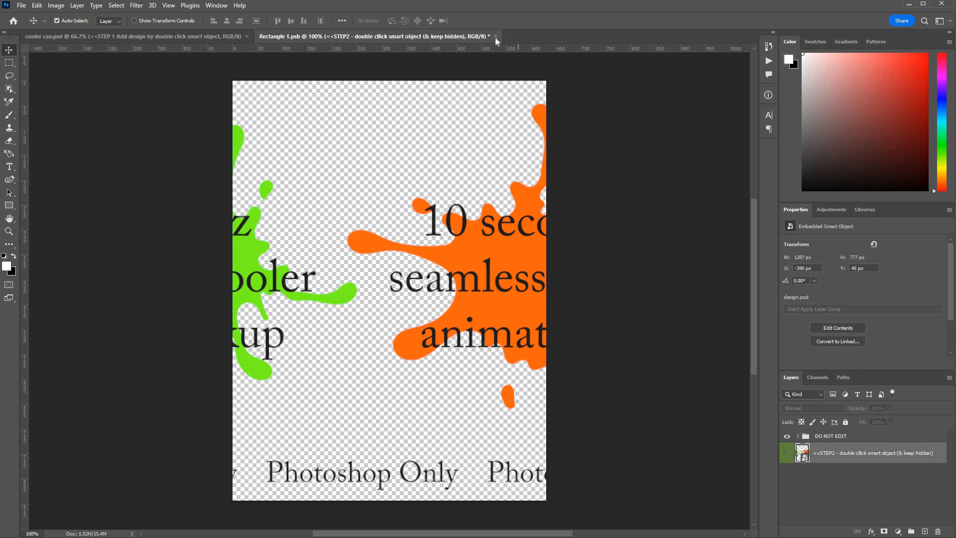
key("ctrl+w")
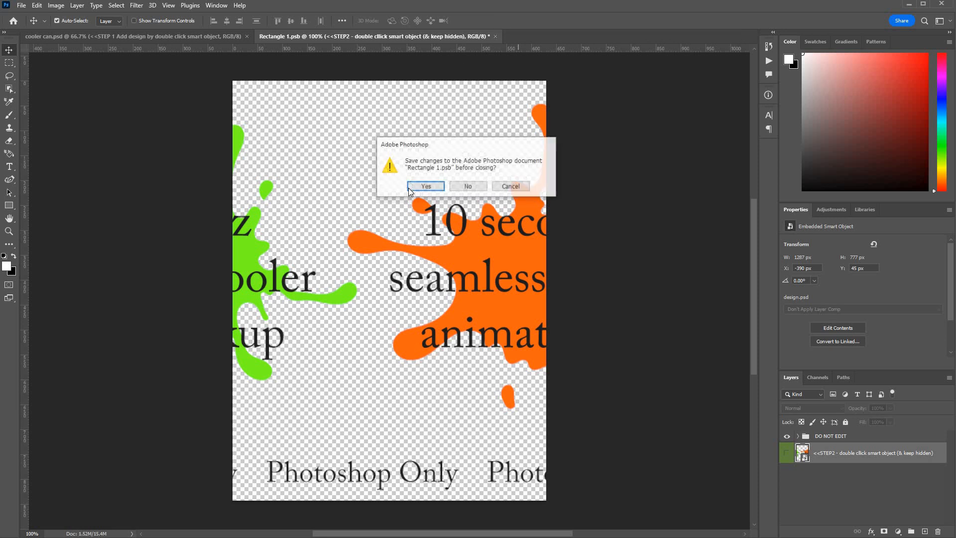
left_click(414, 189)
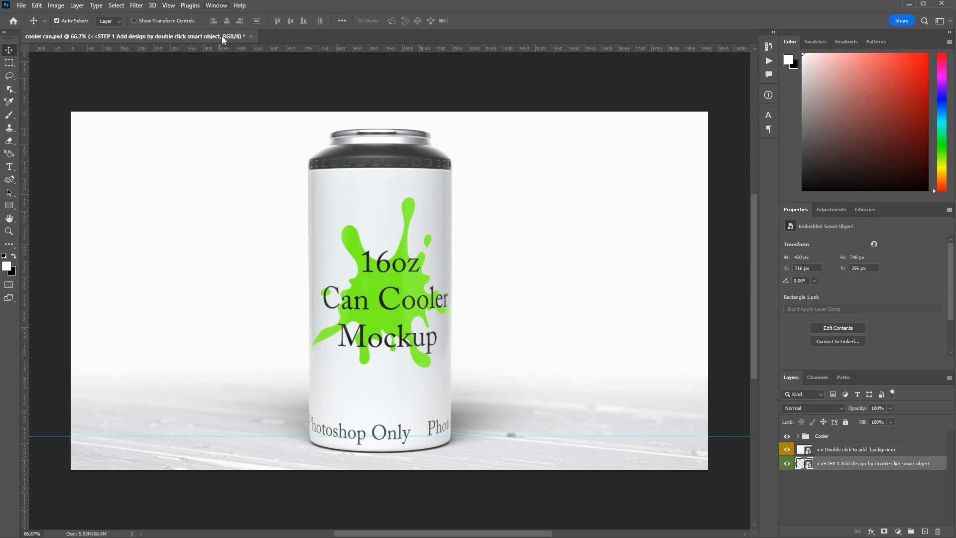
Step: Show the Timeline for the can mockup document
key("alt+w")
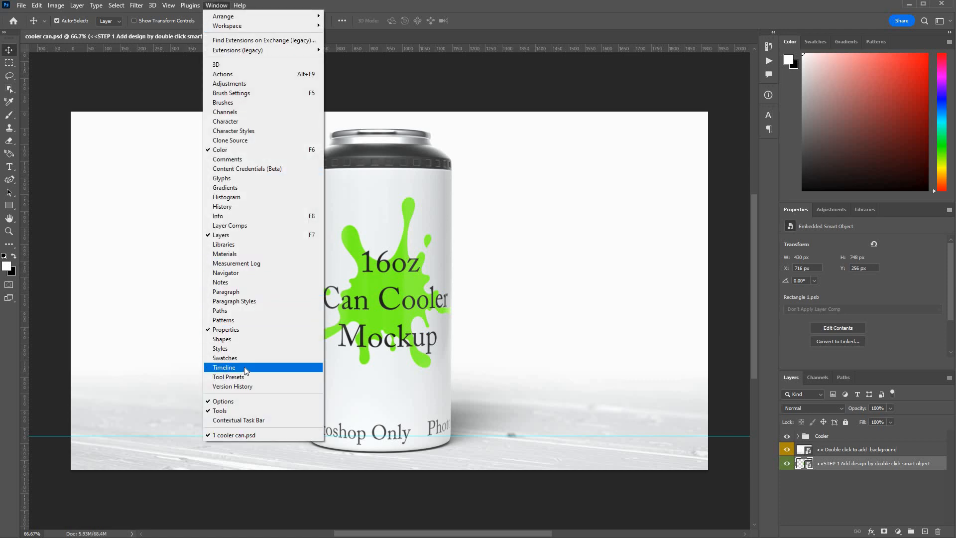
left_click(244, 367)
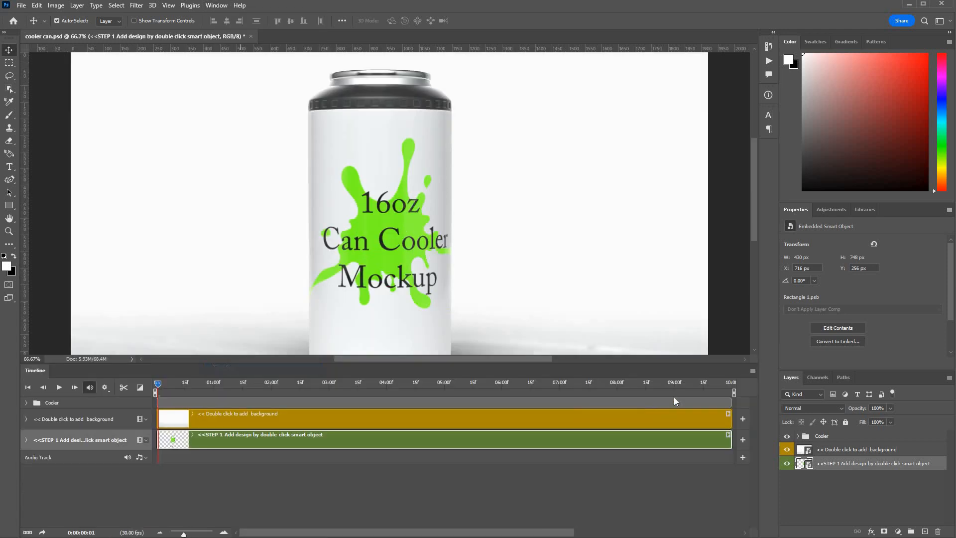
Step: Examine the Render Video settings, including the available output formats, and leave without rendering
left_click(753, 371)
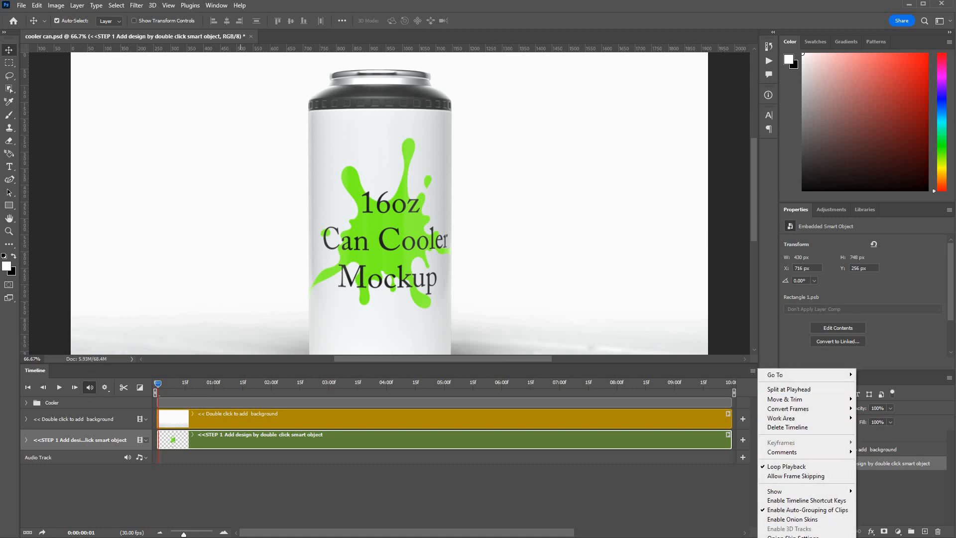
left_click(786, 537)
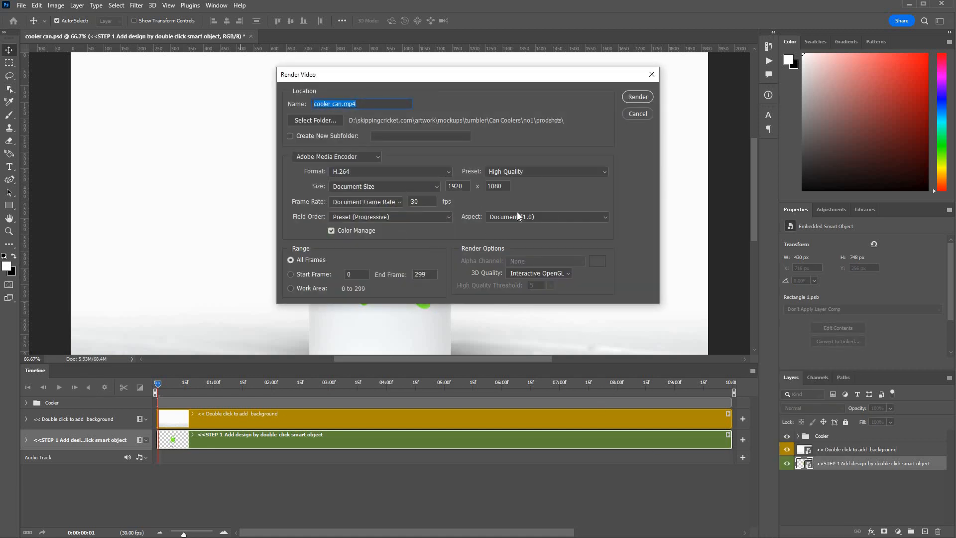
left_click(379, 173)
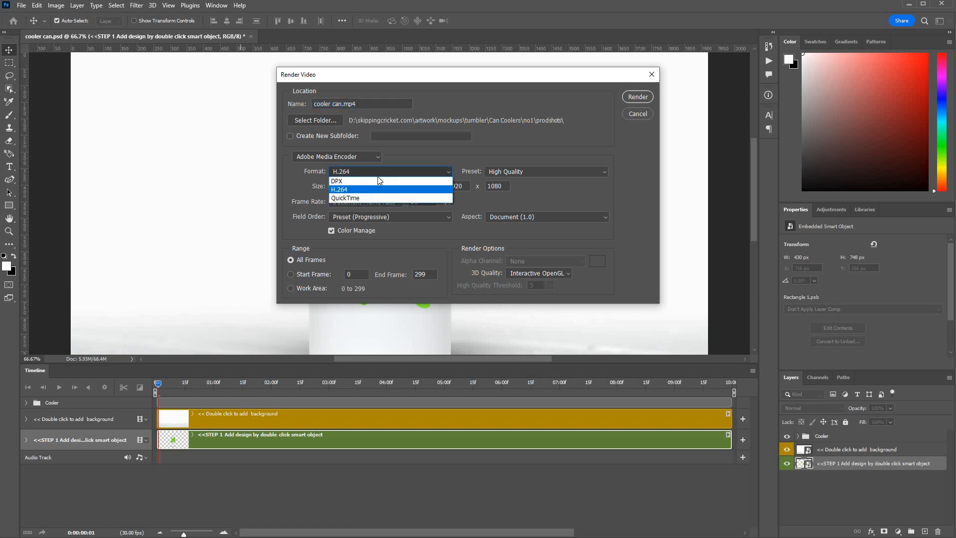
left_click(398, 172)
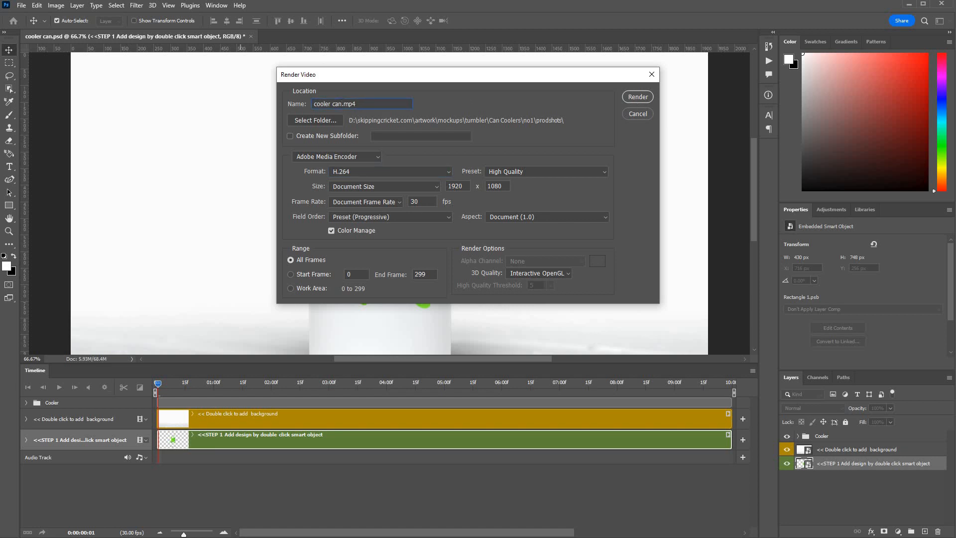
type(".2")
left_click(643, 115)
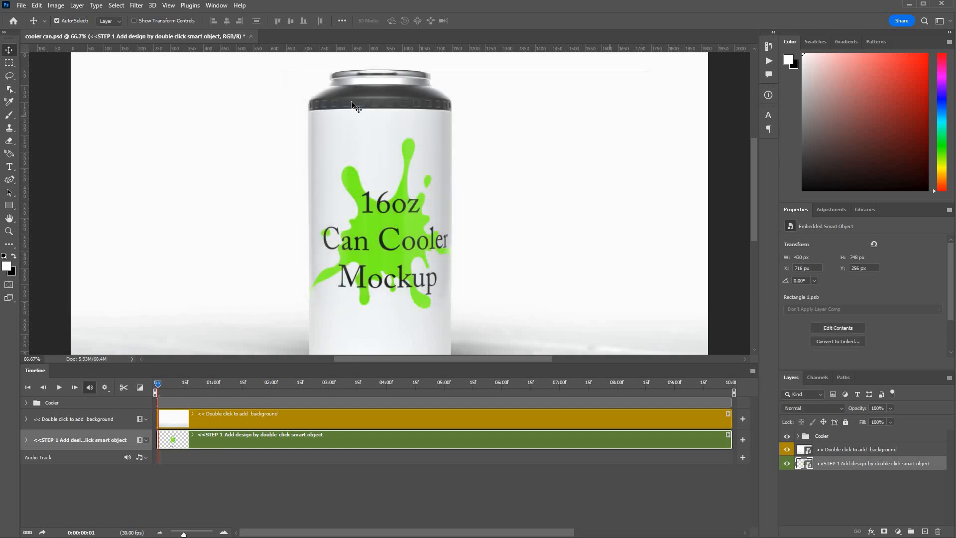
Step: Fit the mockup in view, open the background smart object, and place background.png in it as an embedded image
left_click(168, 7)
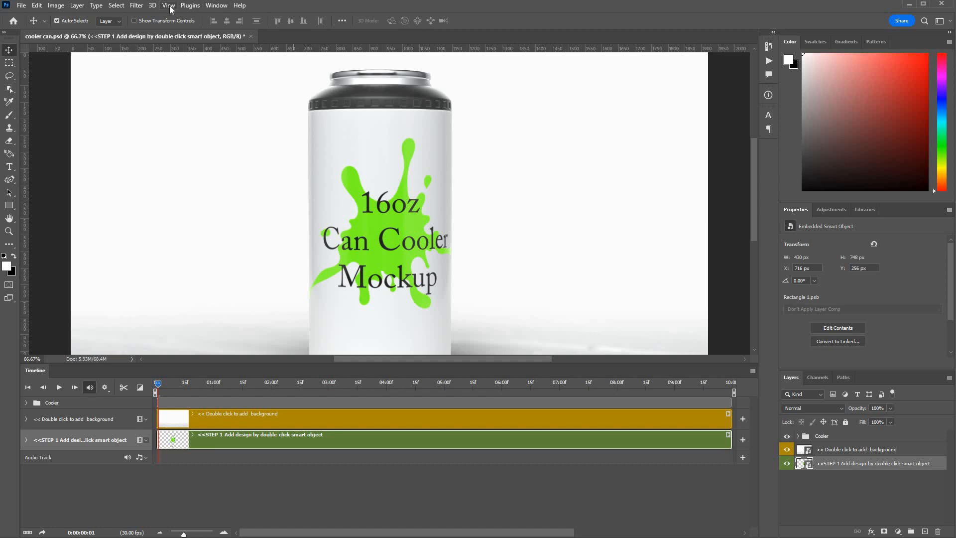
left_click(200, 97)
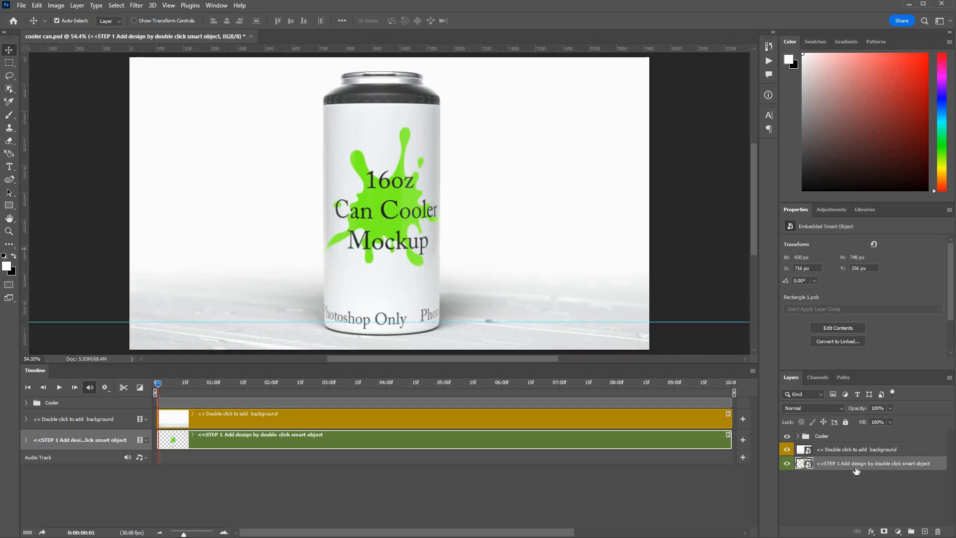
double_click(802, 451)
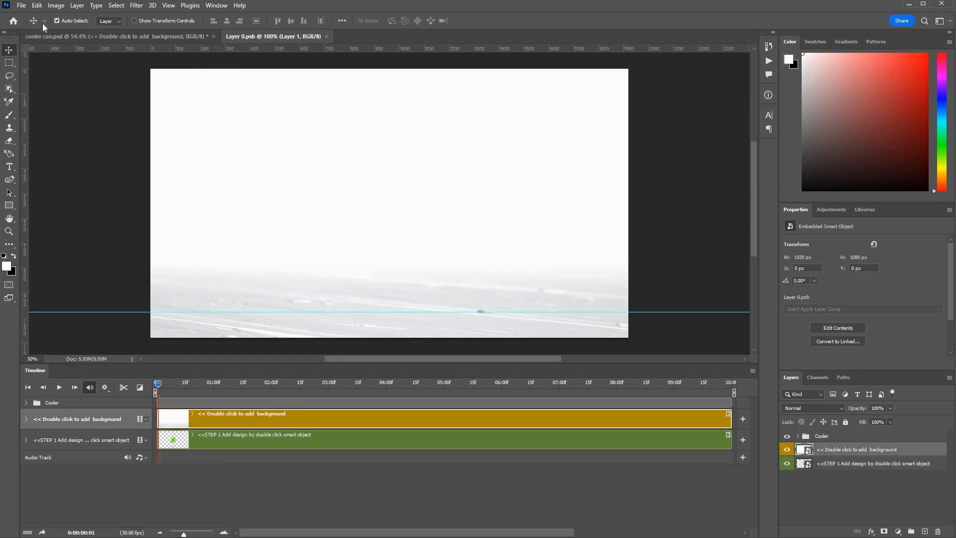
left_click(22, 7)
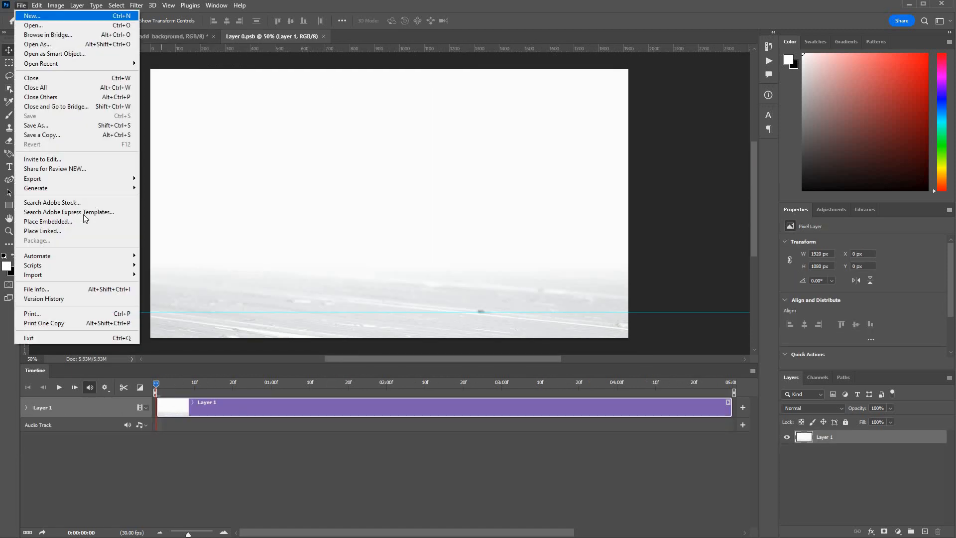
left_click(80, 221)
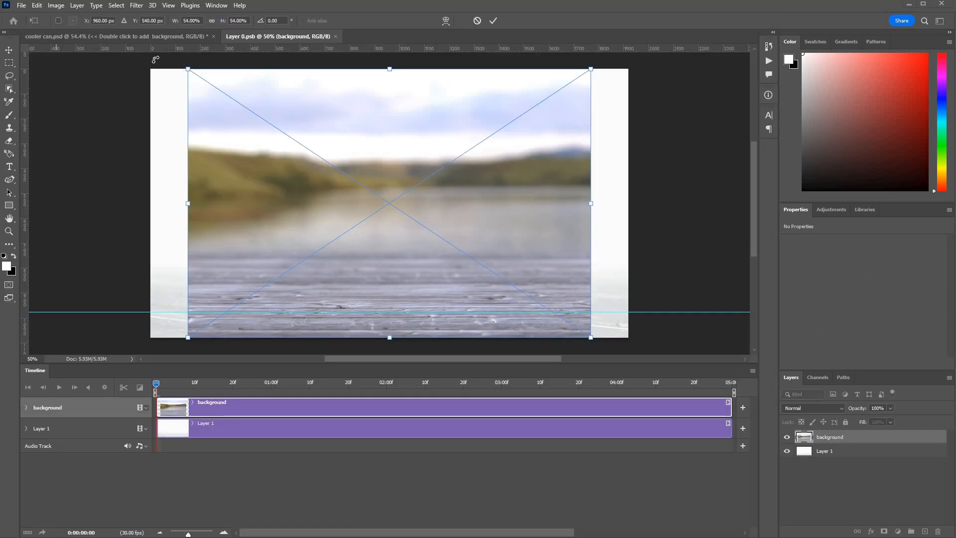
Step: Enlarge the placed background image to 1920 x 1172 px to cover the canvas, and save and close the smart object
left_click_drag(189, 69, 151, 58)
left_click_drag(591, 59, 631, 50)
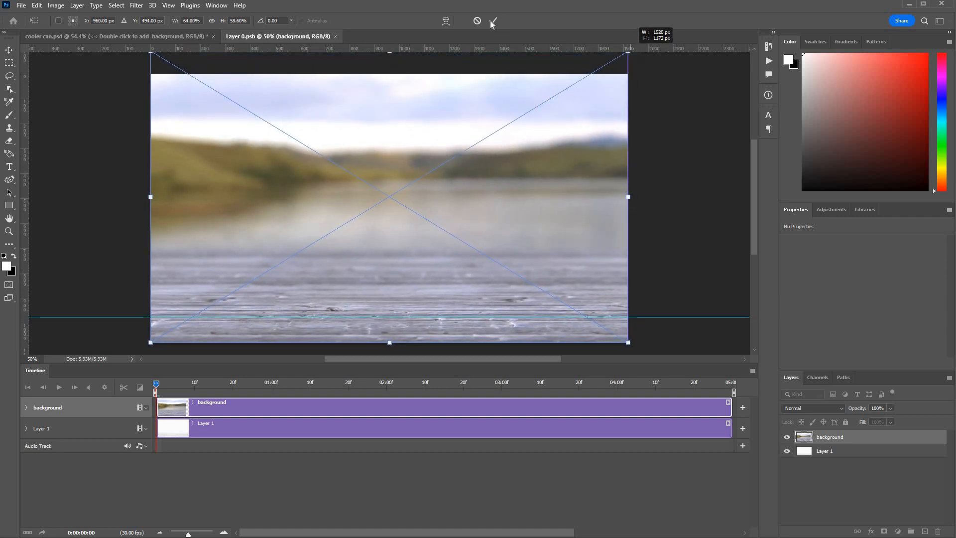
key("Return")
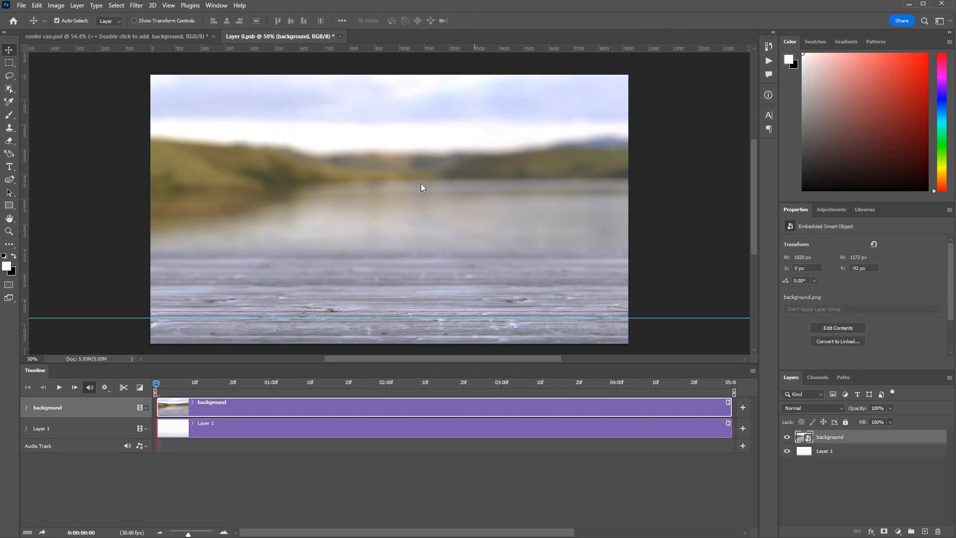
key("ctrl+w")
left_click(422, 188)
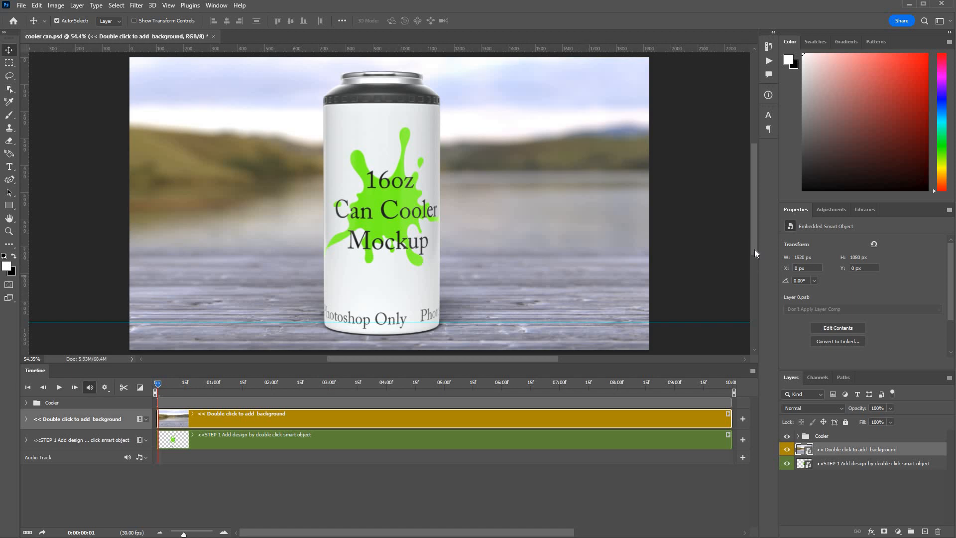
Step: Expand the Cooler layer group and select its lid color layer
left_click_drag(755, 249, 754, 253)
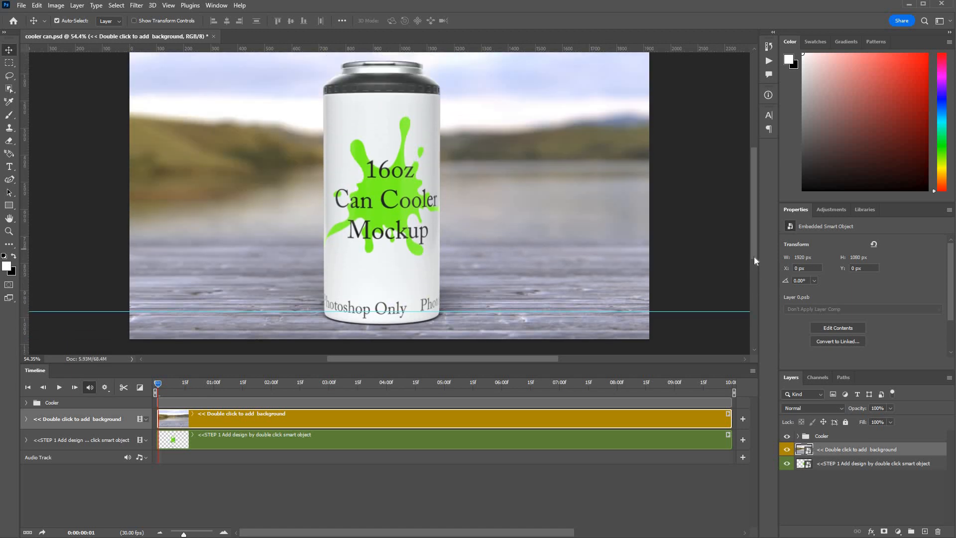
left_click_drag(753, 247, 754, 244)
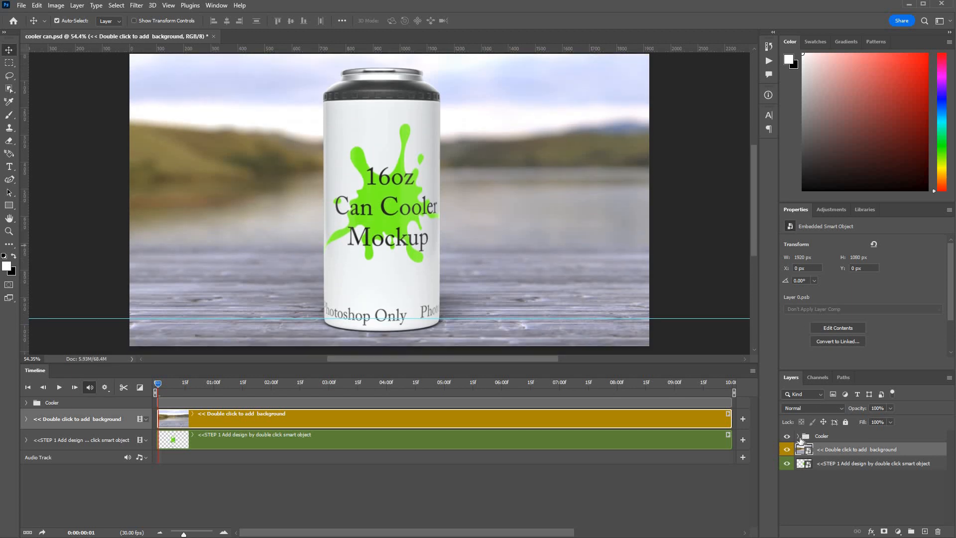
left_click(798, 436)
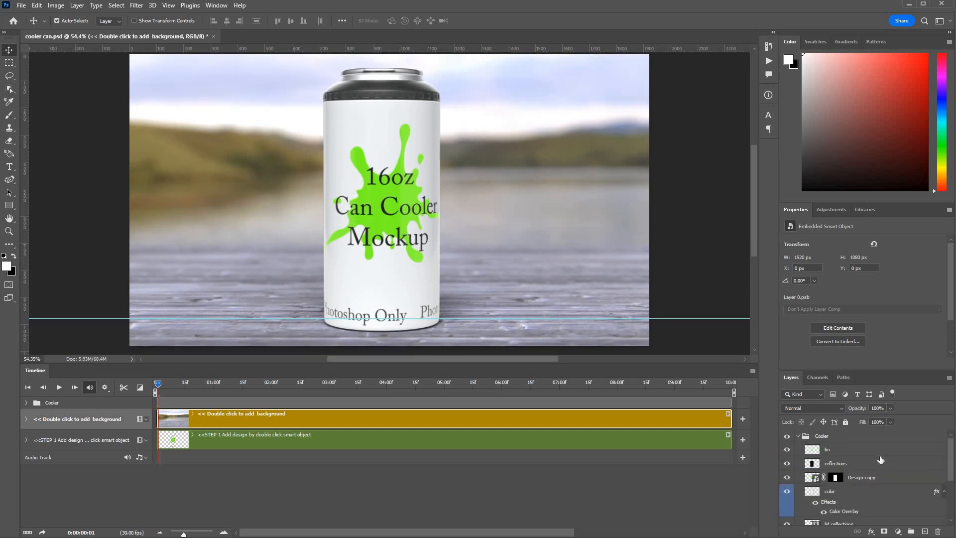
scroll(880, 459, "down", 5)
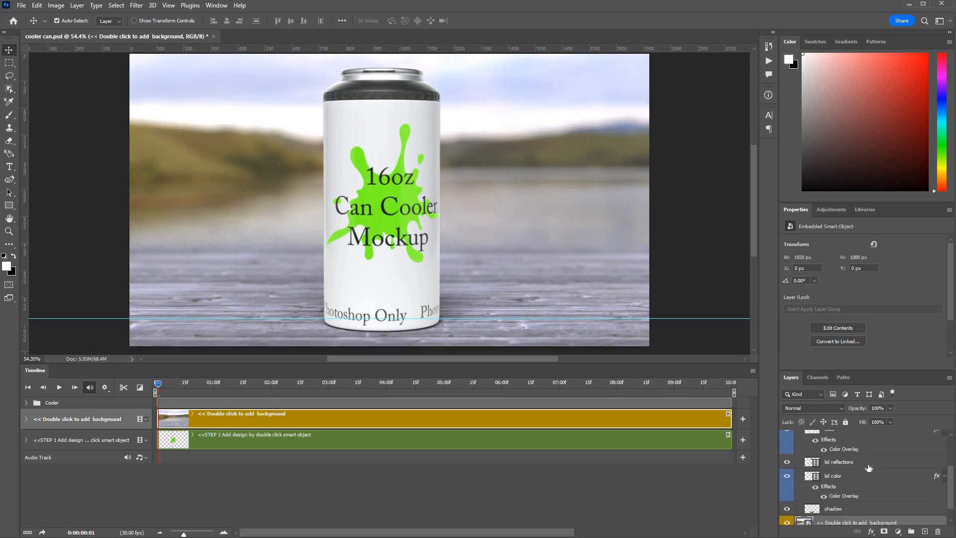
scroll(840, 491, "up", 1)
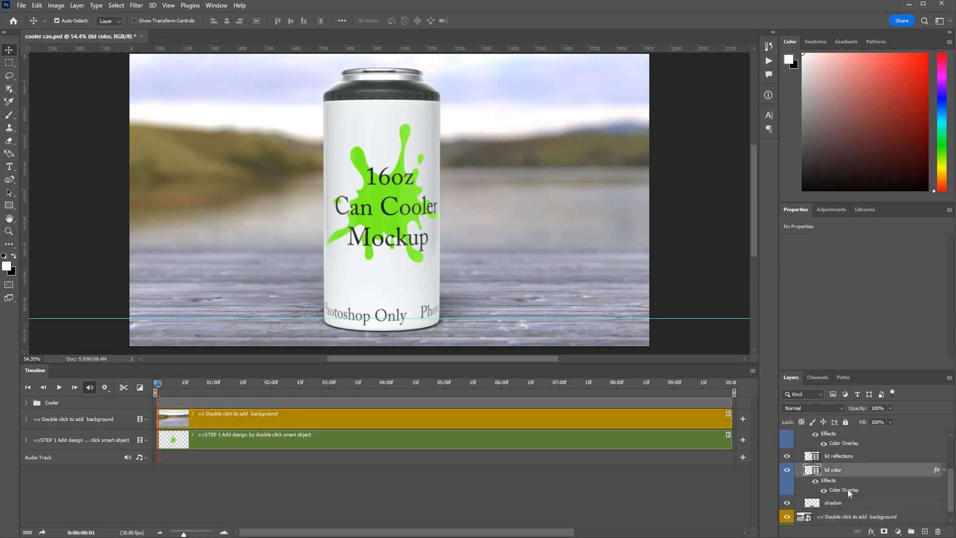
Step: Try a pure red (ff0000) Color Overlay on the lid color layer
double_click(848, 489)
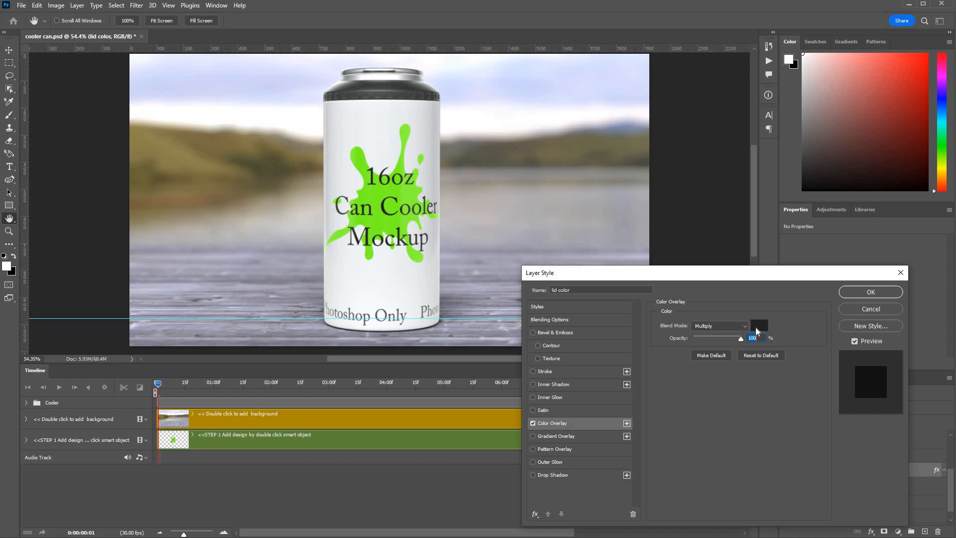
left_click(759, 326)
mouse_move(469, 254)
left_mouse_down()
mouse_move(455, 300)
mouse_move(461, 333)
left_mouse_up()
left_click_drag(602, 181, 619, 190)
left_click(669, 205)
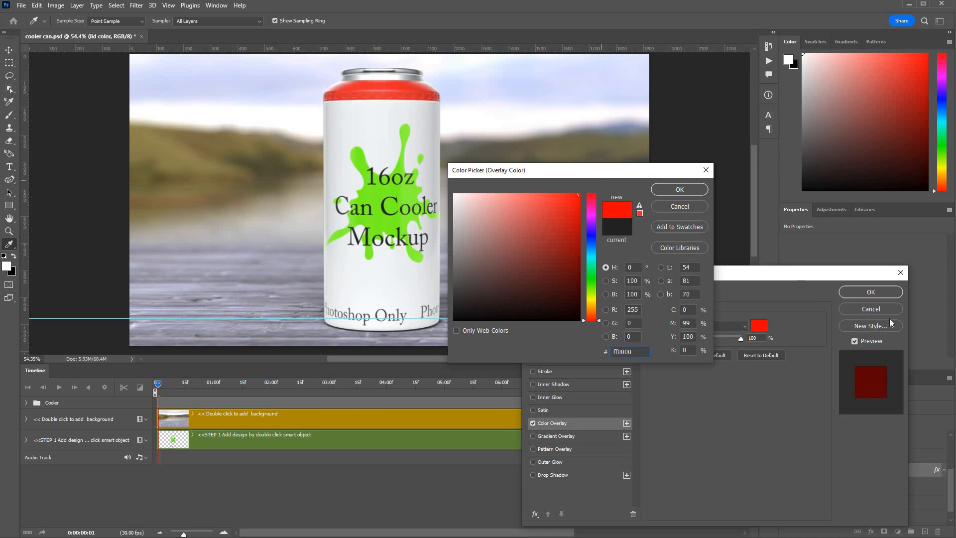
key("Return")
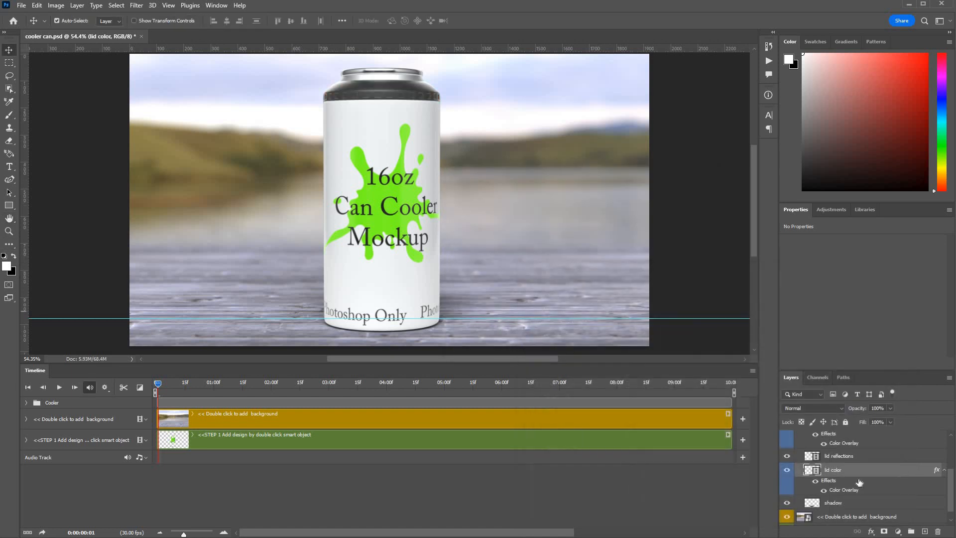
scroll(859, 482, "down", 1)
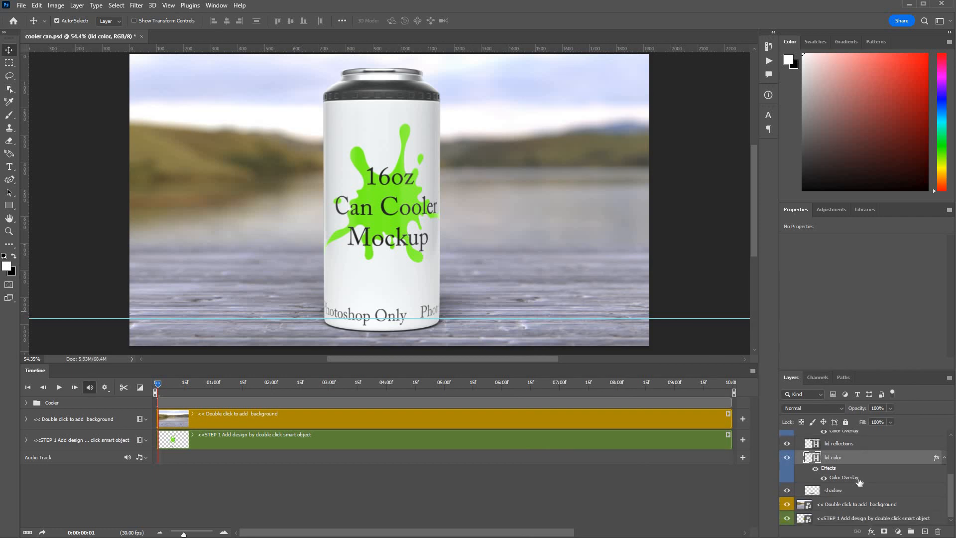
Step: Try a light red (ff2e2e) Color Overlay on the cooler body's color layer
scroll(859, 482, "up", 3)
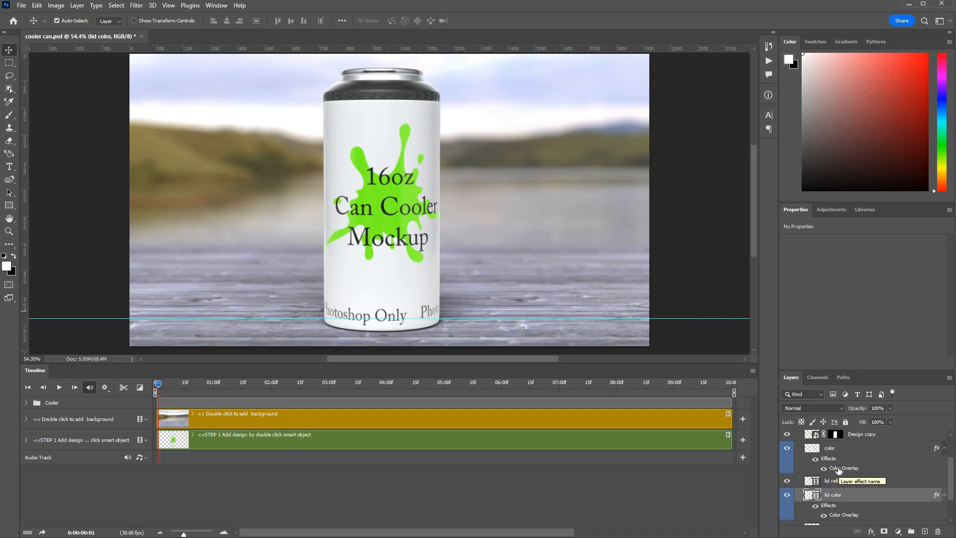
double_click(838, 468)
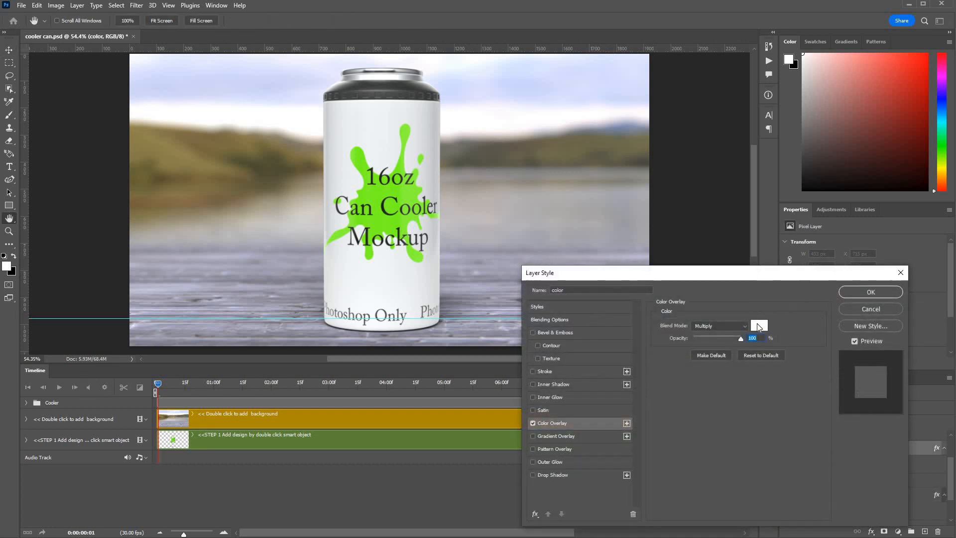
left_click(551, 207)
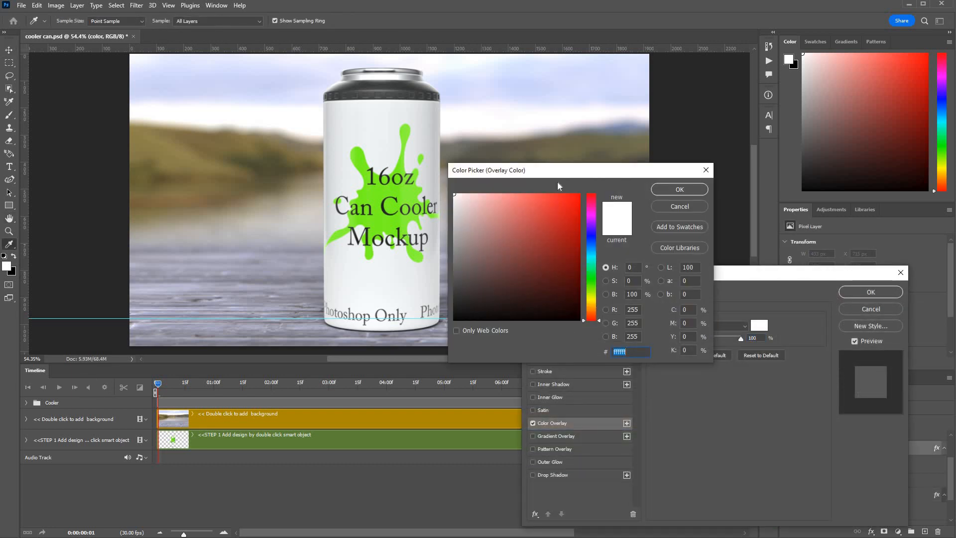
left_click(688, 208)
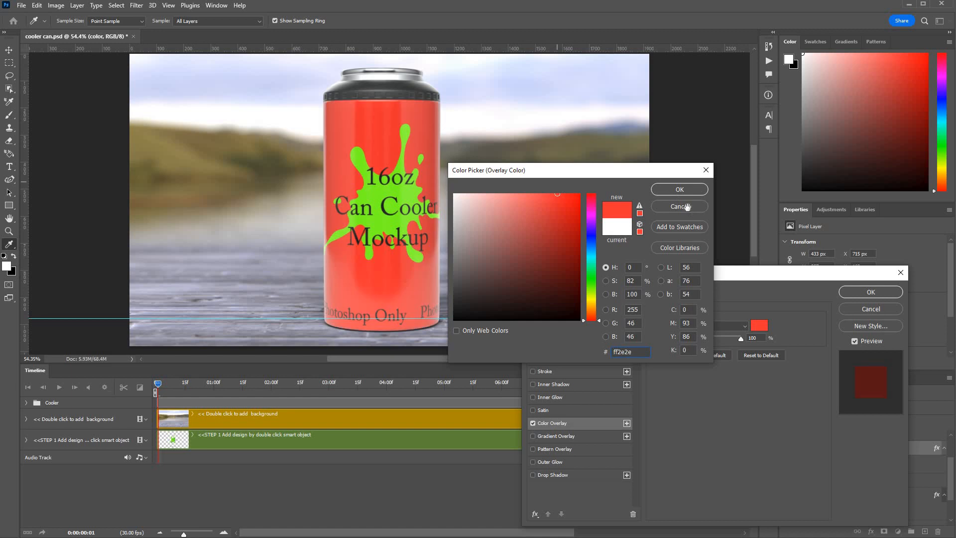
left_click(877, 310)
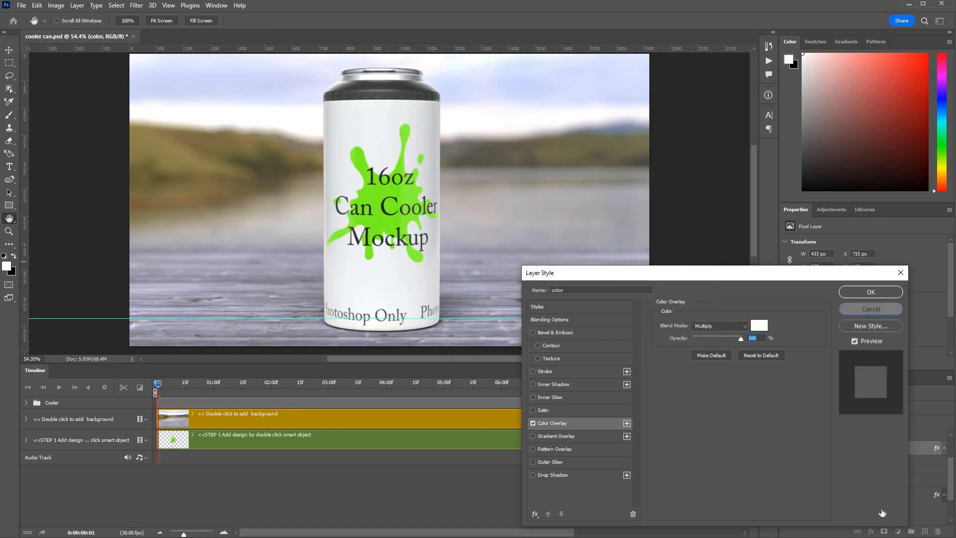
Step: Try a 61% opacity on the reflections layer in the Cooler group, and return it to 100%
scroll(829, 473, "up", 3)
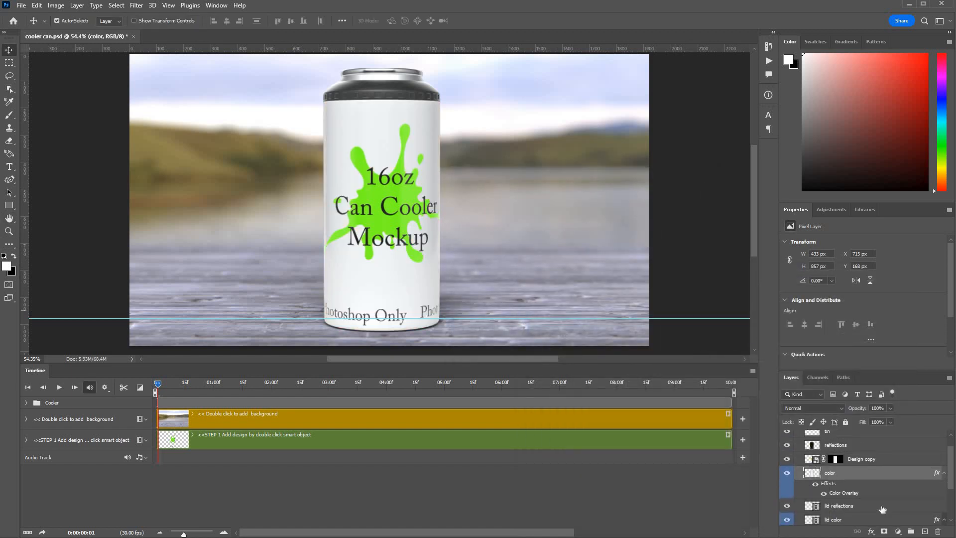
scroll(824, 471, "up", 1)
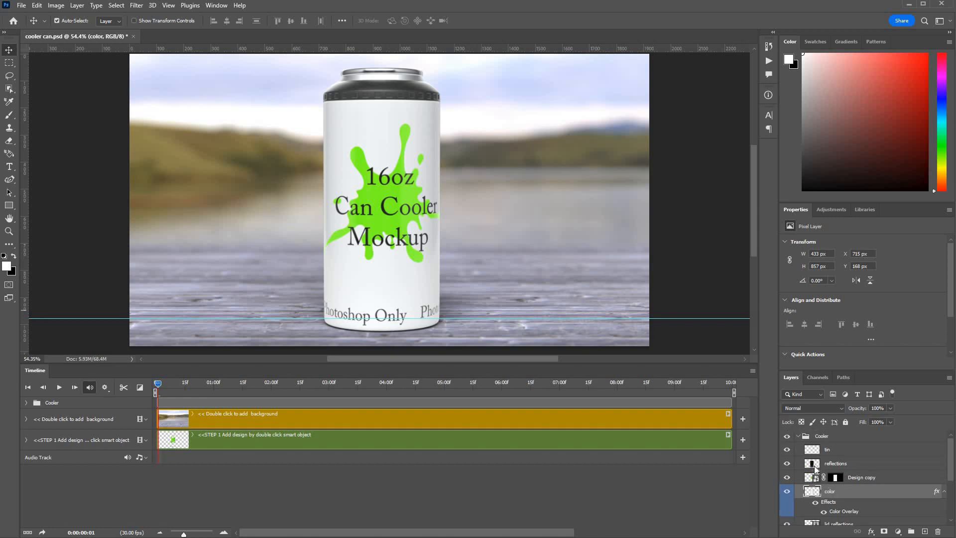
left_click(815, 469)
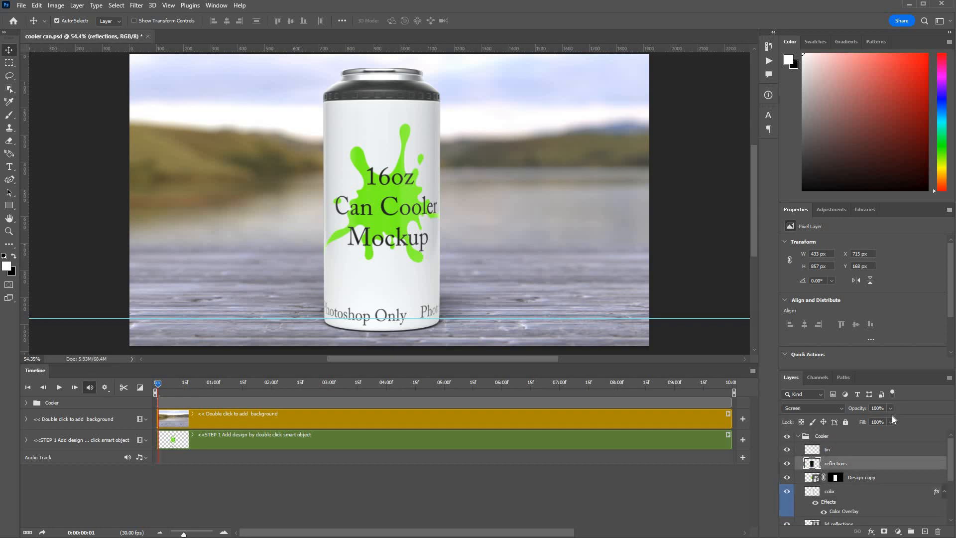
left_click(890, 408)
type("61")
left_click_drag(865, 416, 914, 408)
left_click(863, 463)
Step: Select the shadow layer at the end of the Cooler group and set its opacity to 77%
scroll(860, 474, "down", 2)
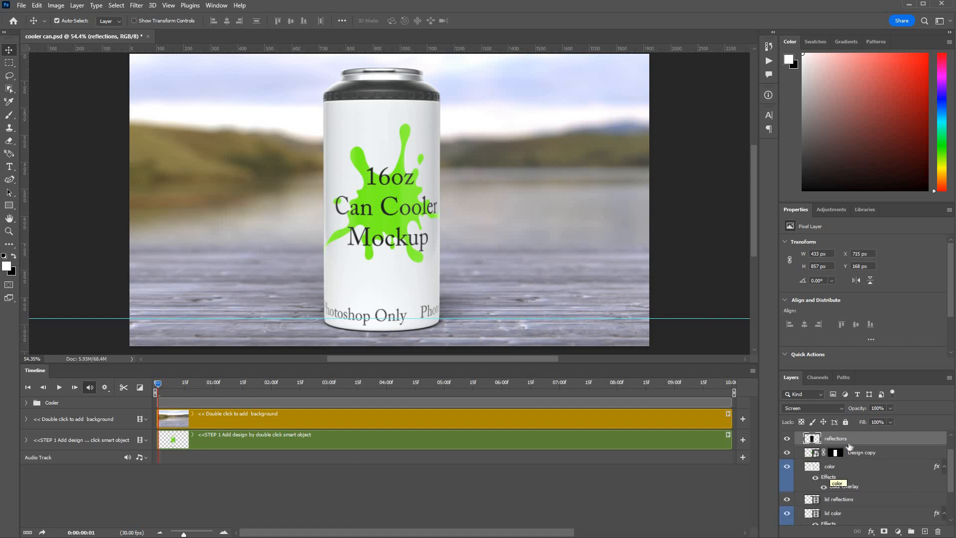
left_click(815, 468)
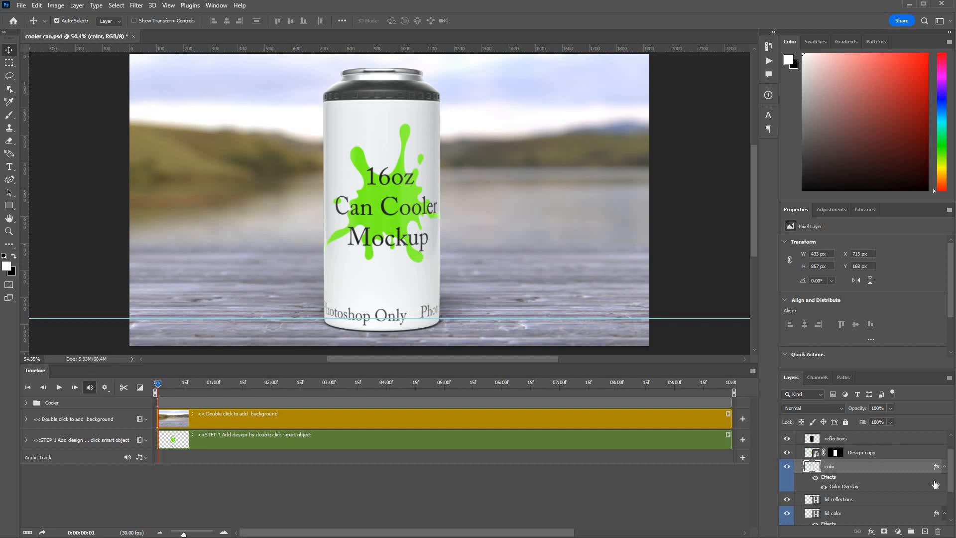
scroll(816, 491, "down", 2)
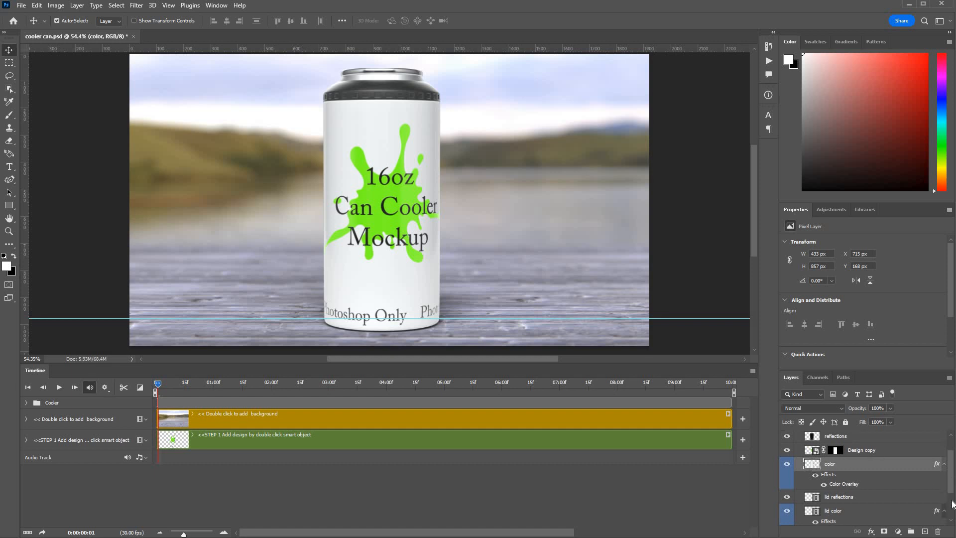
scroll(846, 489, "down", 1)
left_click(846, 490)
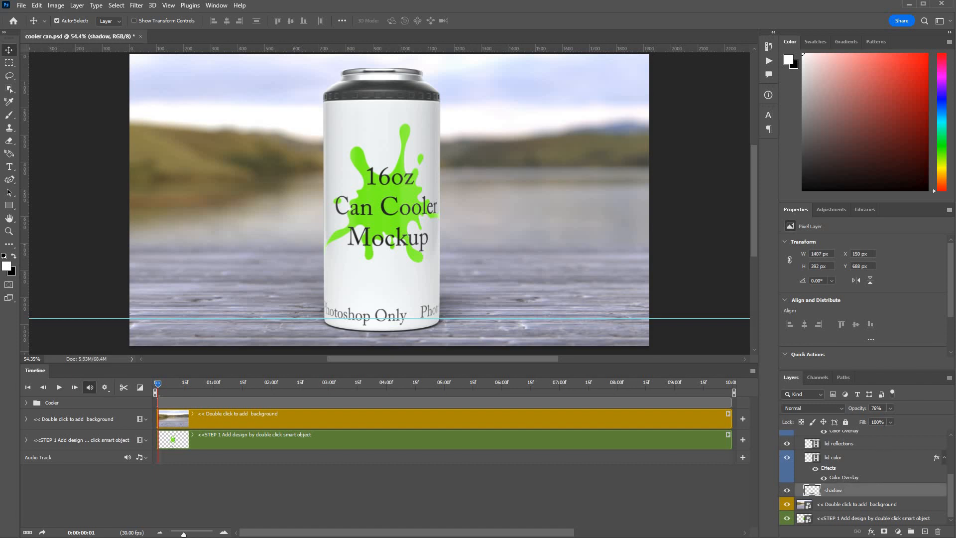
left_click(890, 407)
left_click_drag(866, 415, 913, 416)
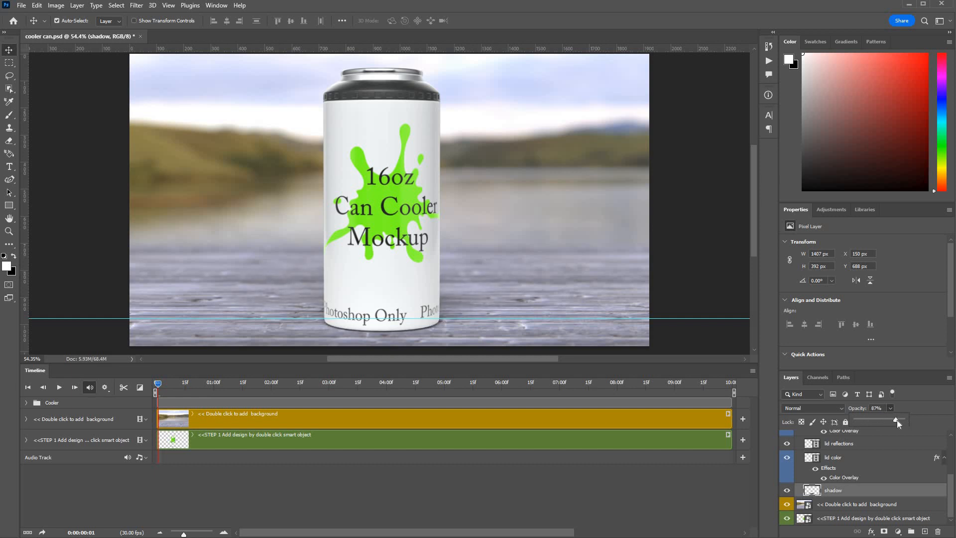
left_click_drag(898, 420, 891, 420)
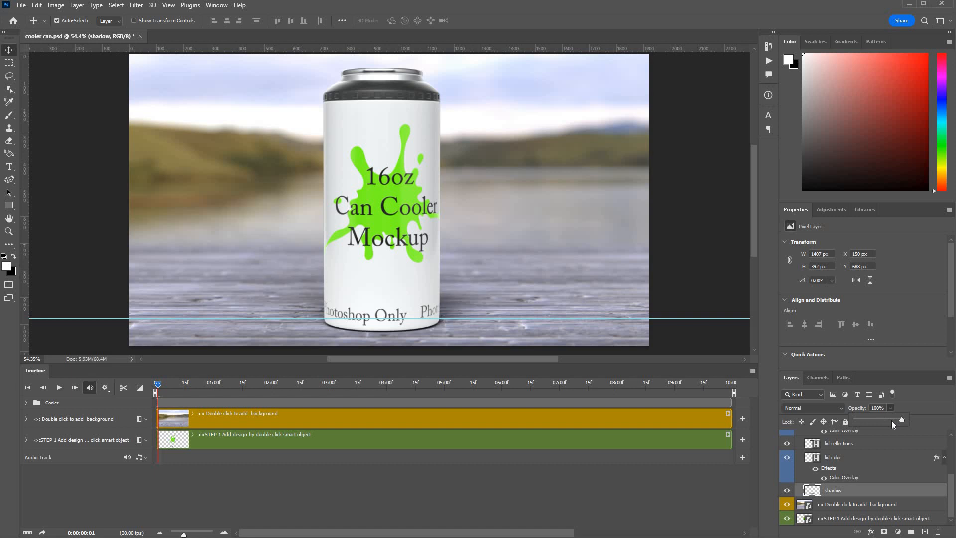
left_click(899, 491)
Step: Select the tin layer, hide it to preview the cooler without the can top, and show it again
scroll(896, 490, "up", 5)
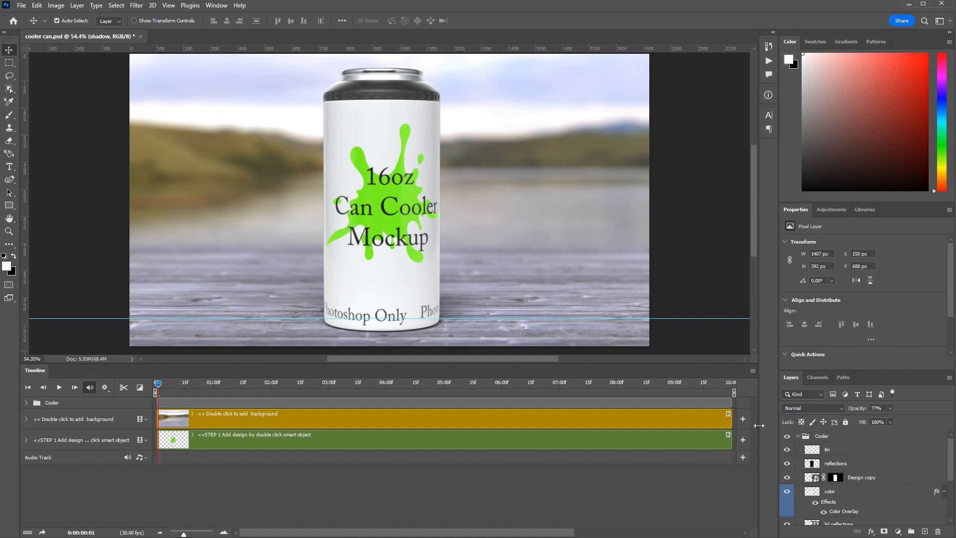
left_click(795, 450)
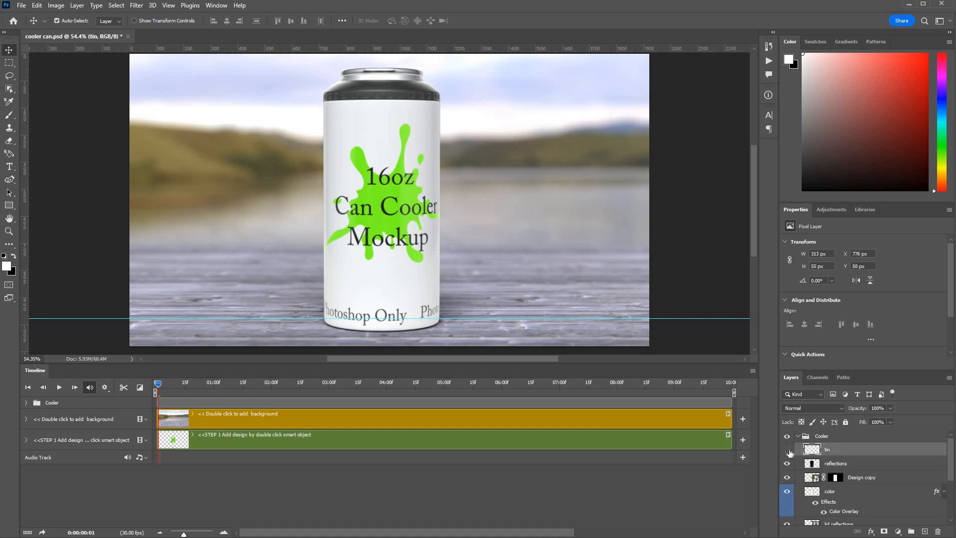
left_click(789, 451)
left_click(788, 451)
scroll(951, 511, "down", 1)
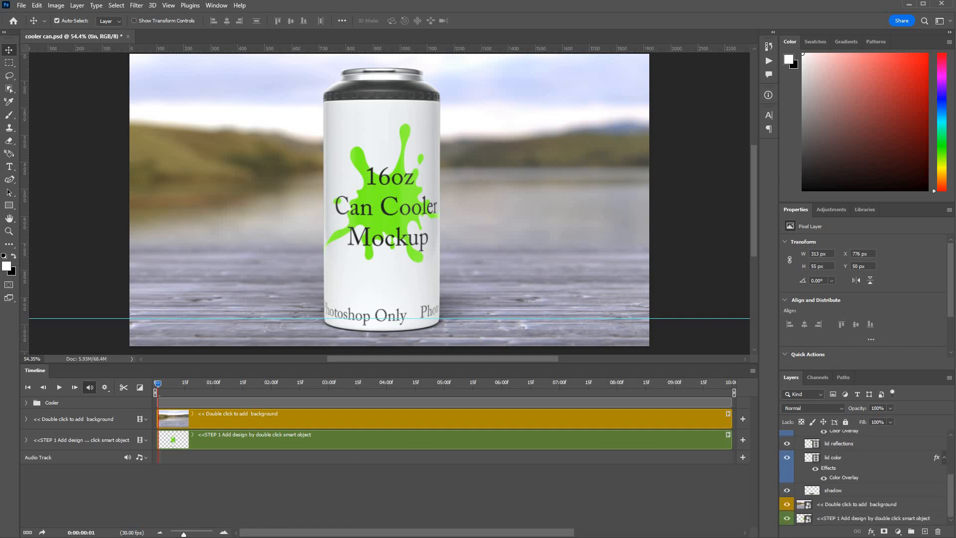